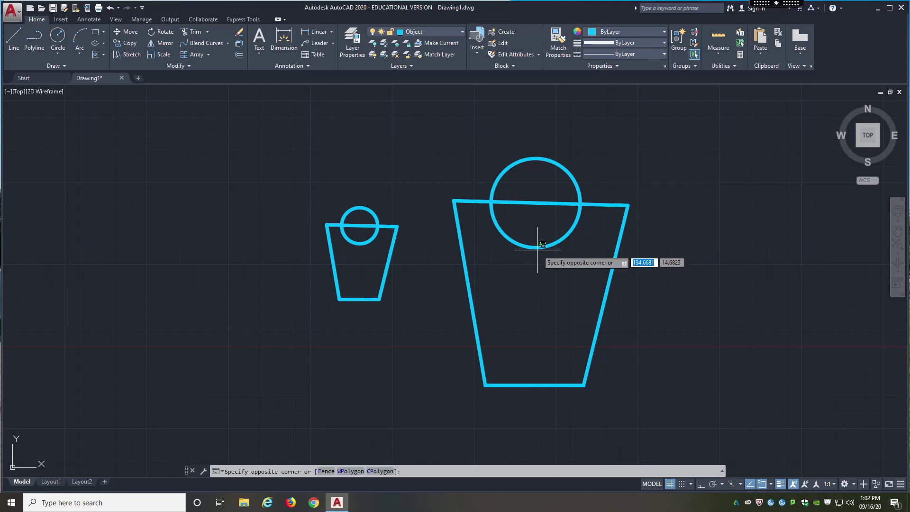
Step: Review Layout1, Layout2 and model space in turn, ending on the empty Layout1 sheet
left_click(52, 483)
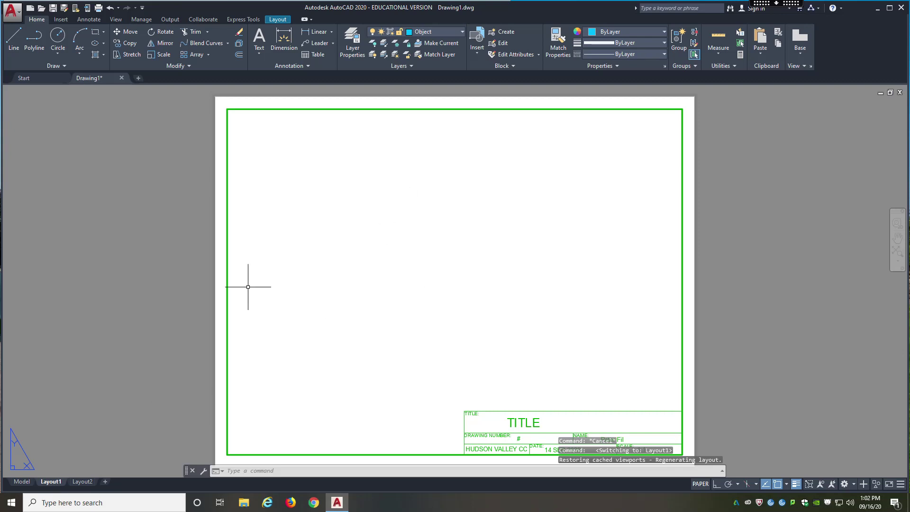
left_click(84, 481)
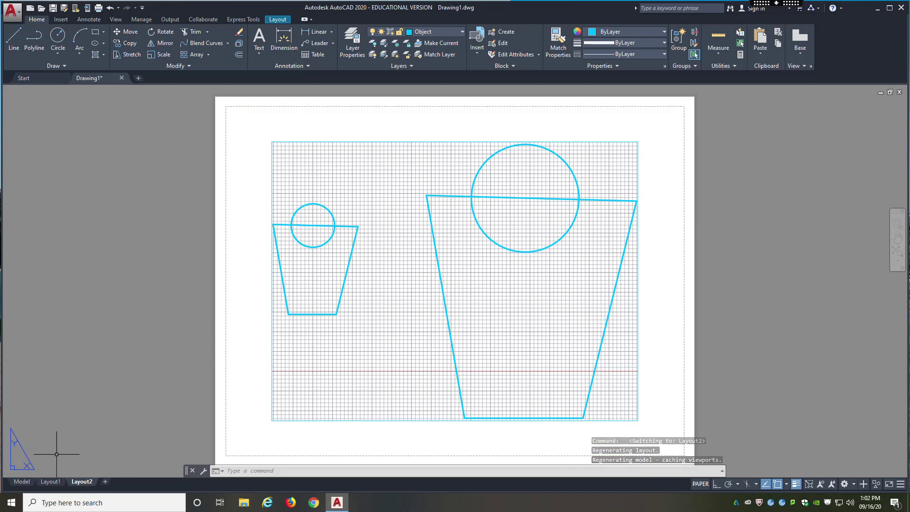
left_click(48, 482)
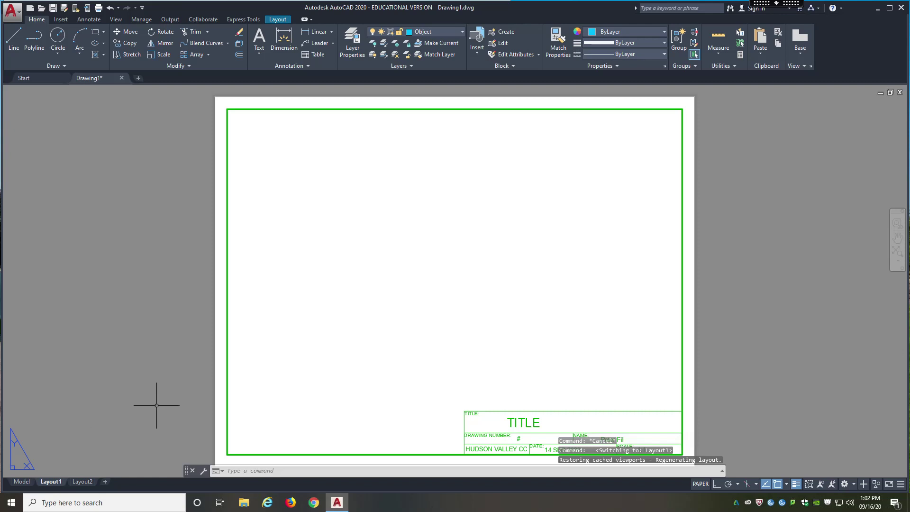
left_click(22, 481)
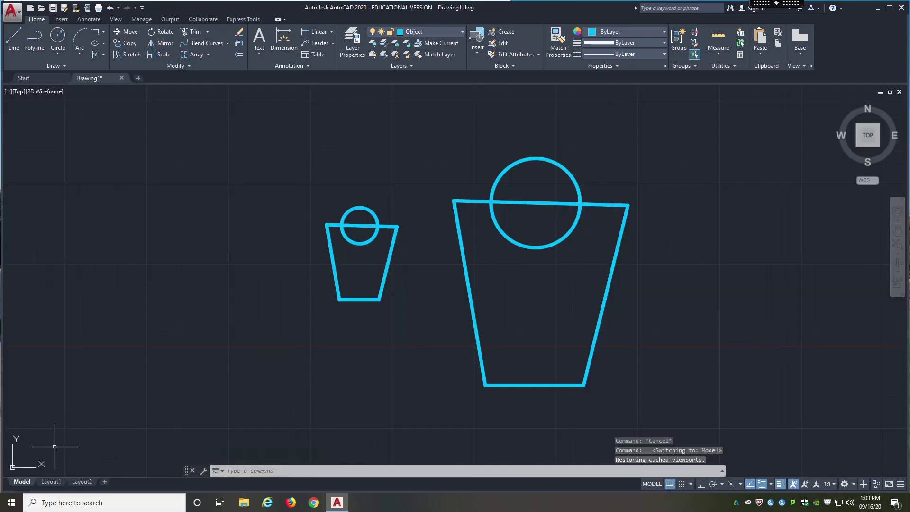
left_click(52, 482)
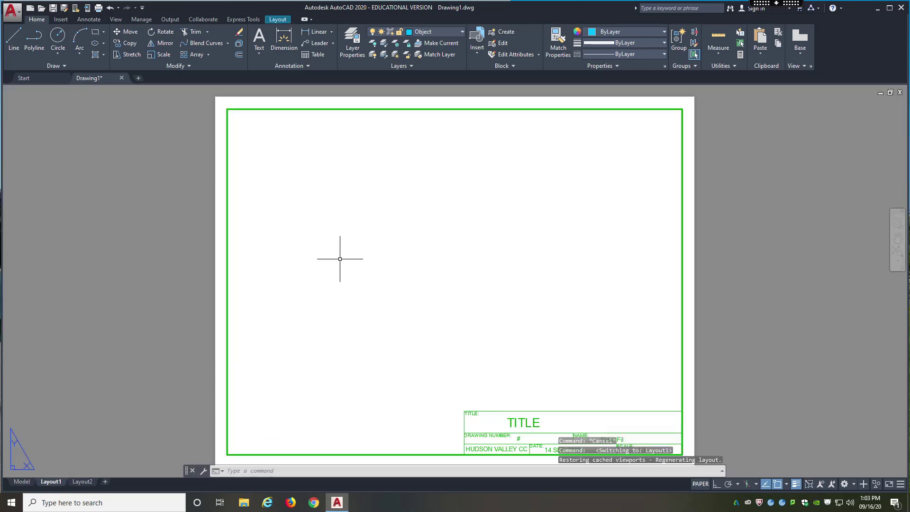
left_click(443, 246)
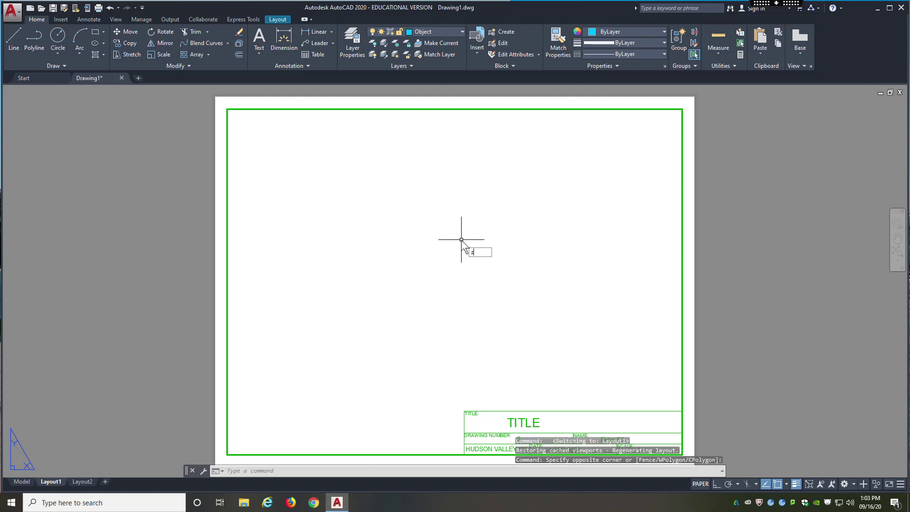
key("Return")
type("e")
key("Return")
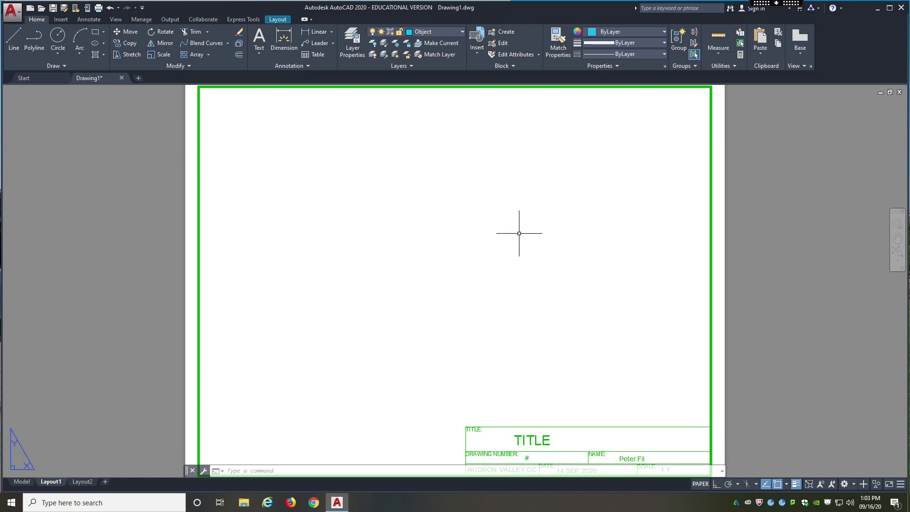
scroll(519, 233, "down", 1)
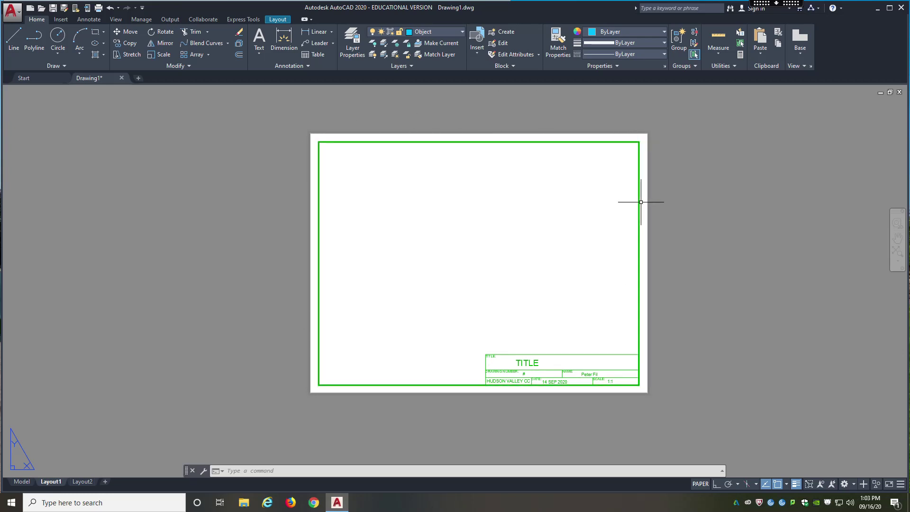
left_click(470, 264)
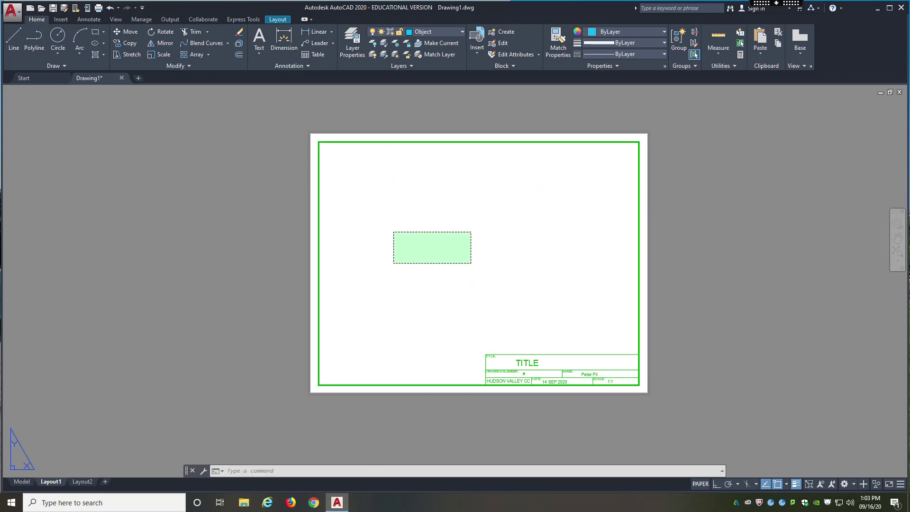
left_click(392, 234)
left_click(444, 241)
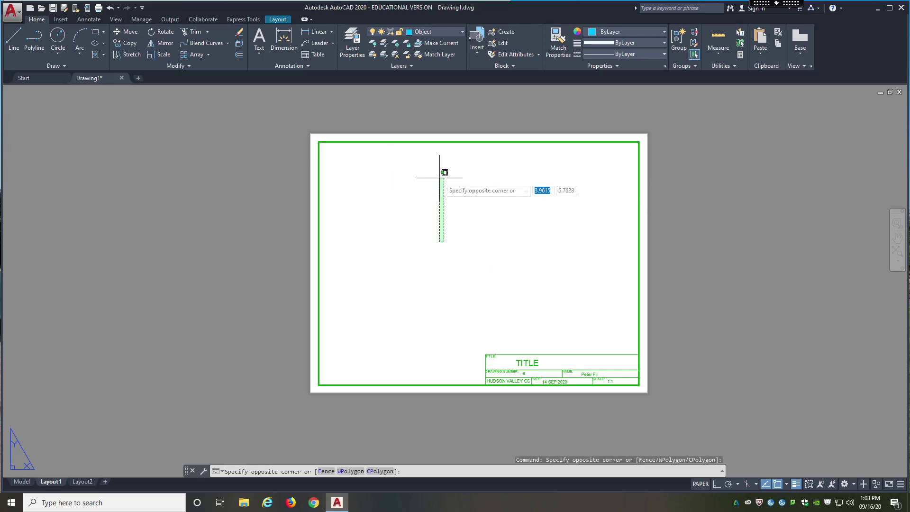
left_click(505, 213)
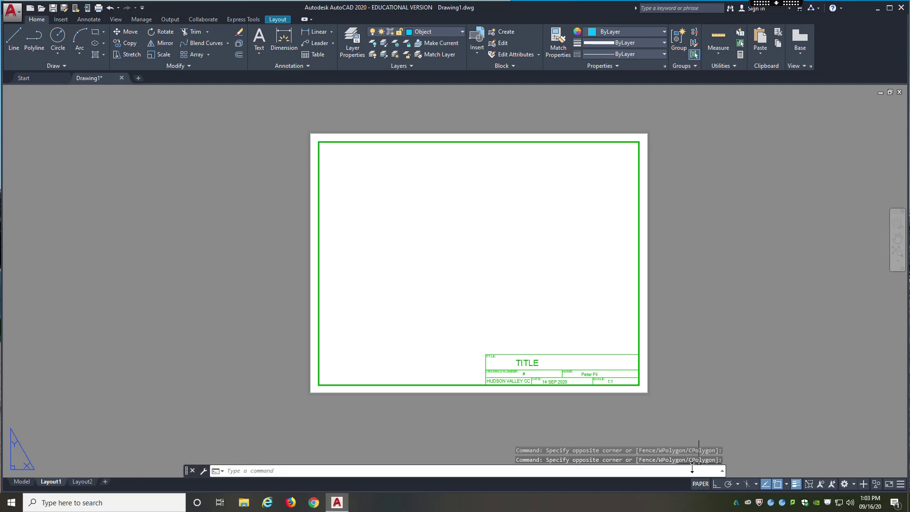
left_click(701, 483)
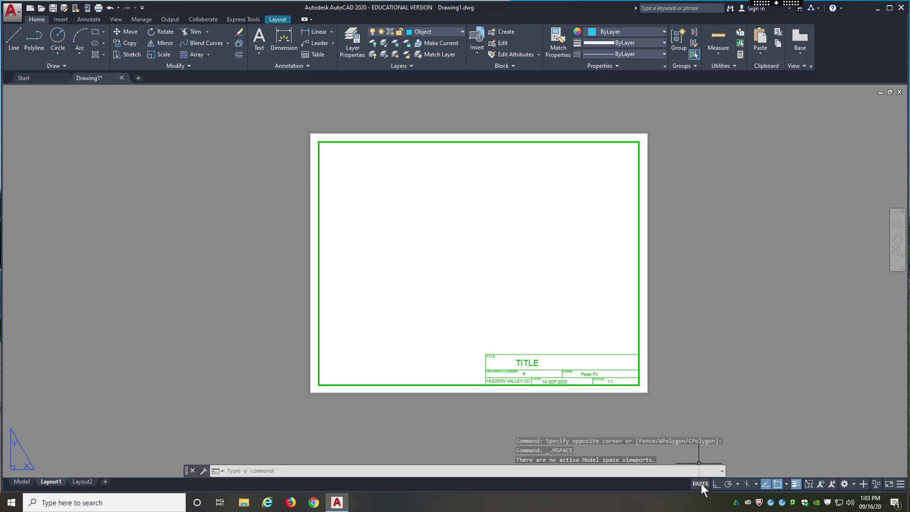
left_click(700, 482)
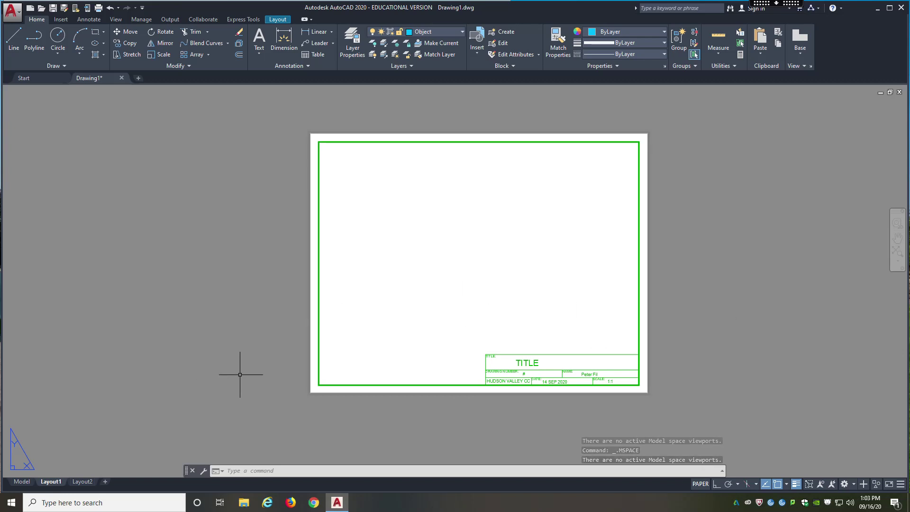
left_click(82, 483)
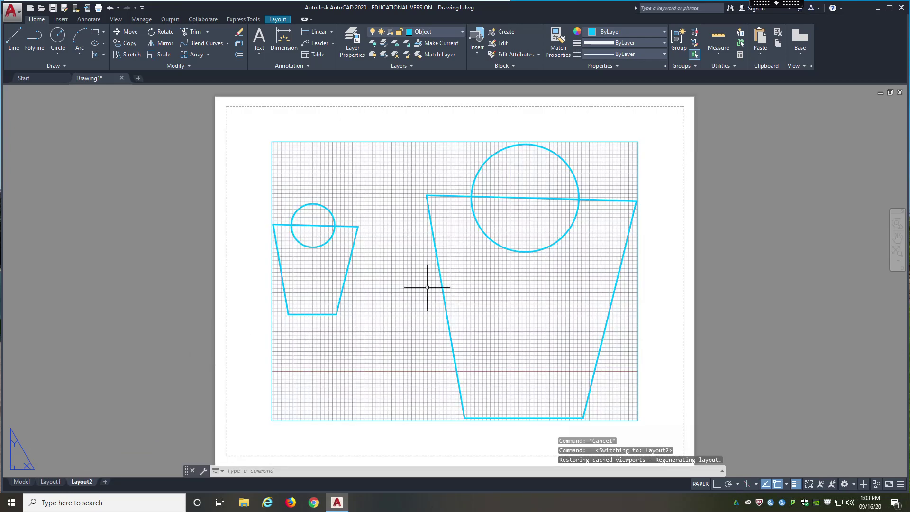
double_click(416, 289)
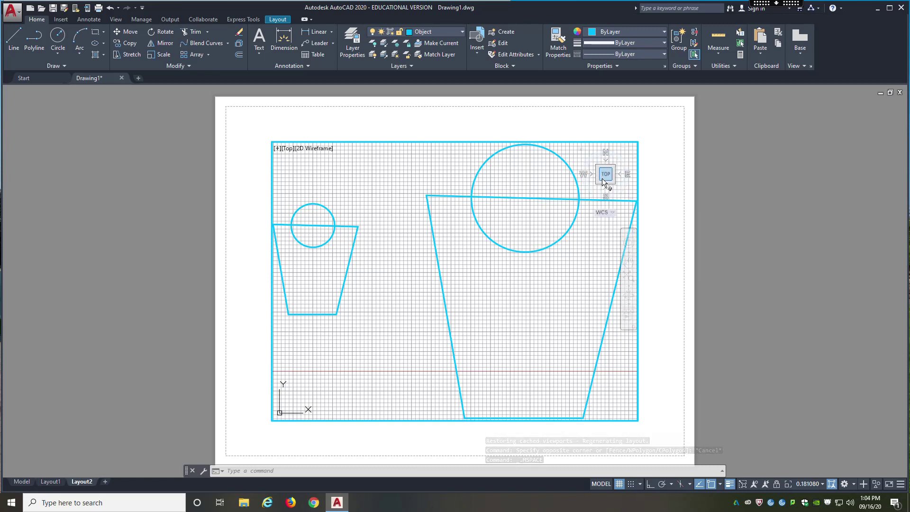
left_click(604, 481)
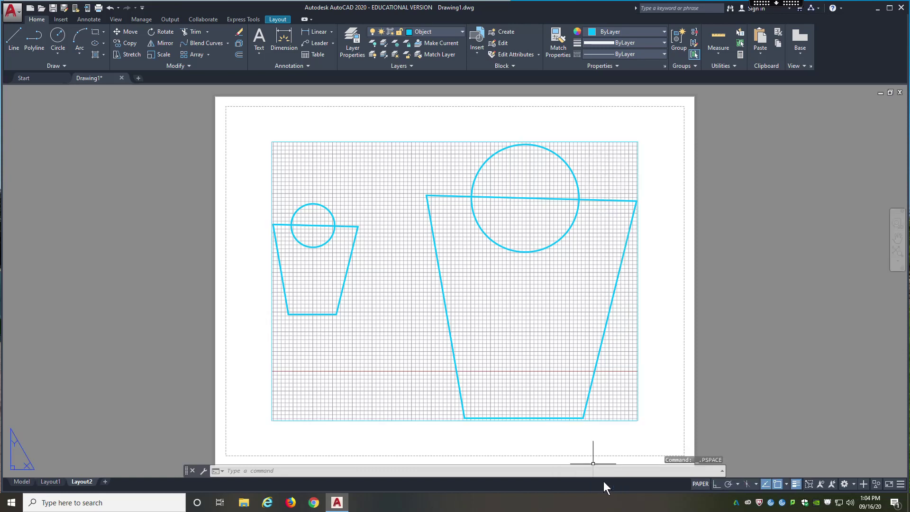
left_click(700, 484)
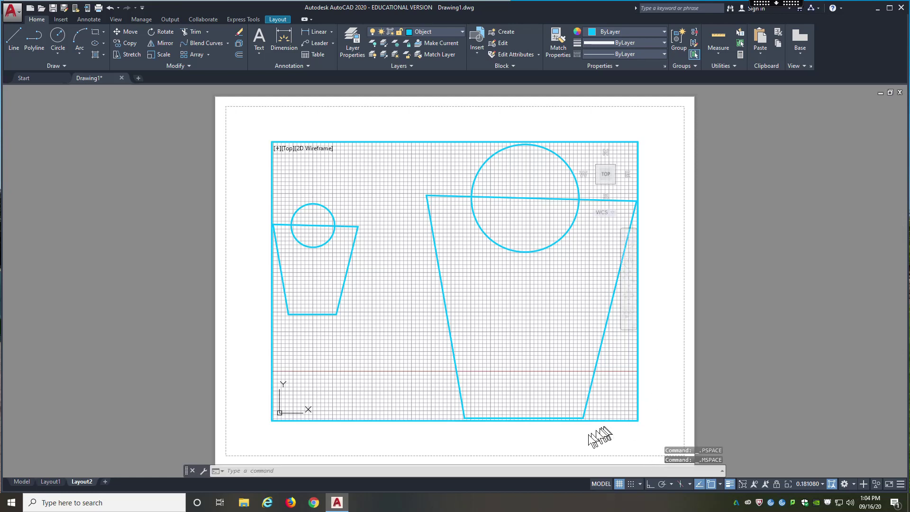
left_click(598, 484)
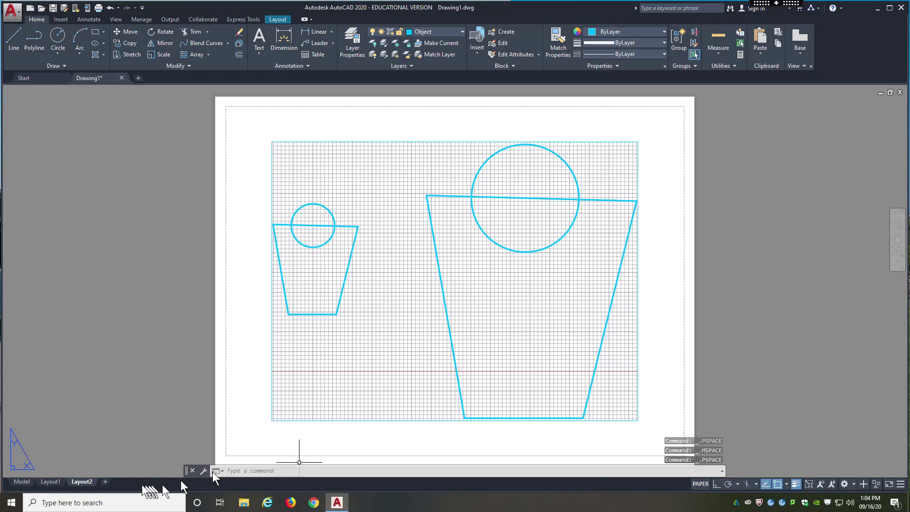
left_click(50, 481)
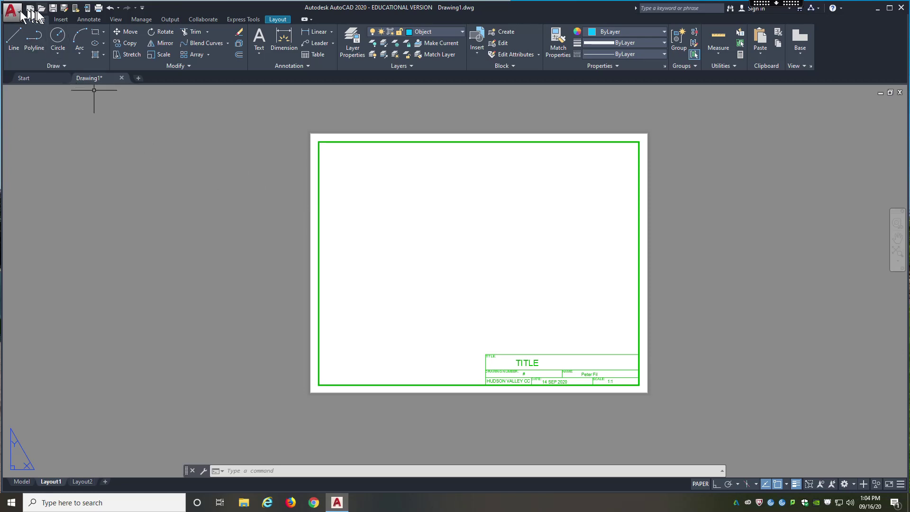
left_click(41, 8)
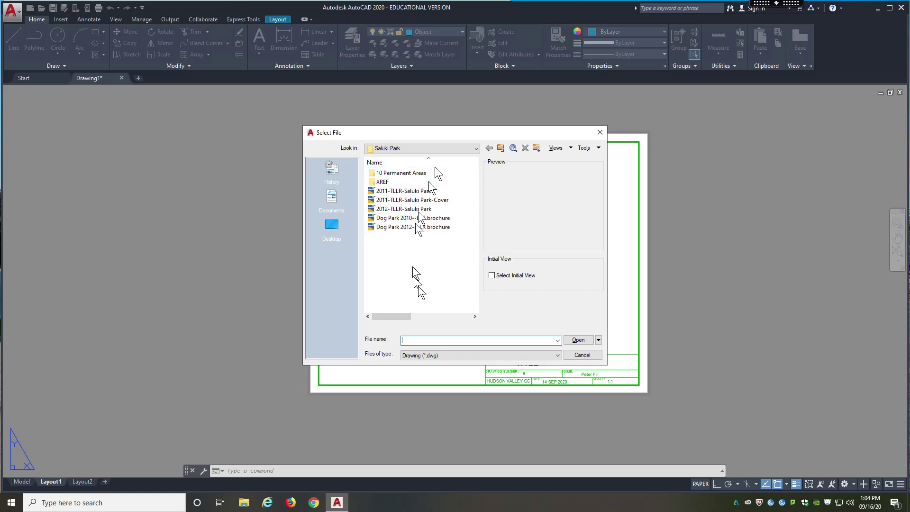
left_click(428, 356)
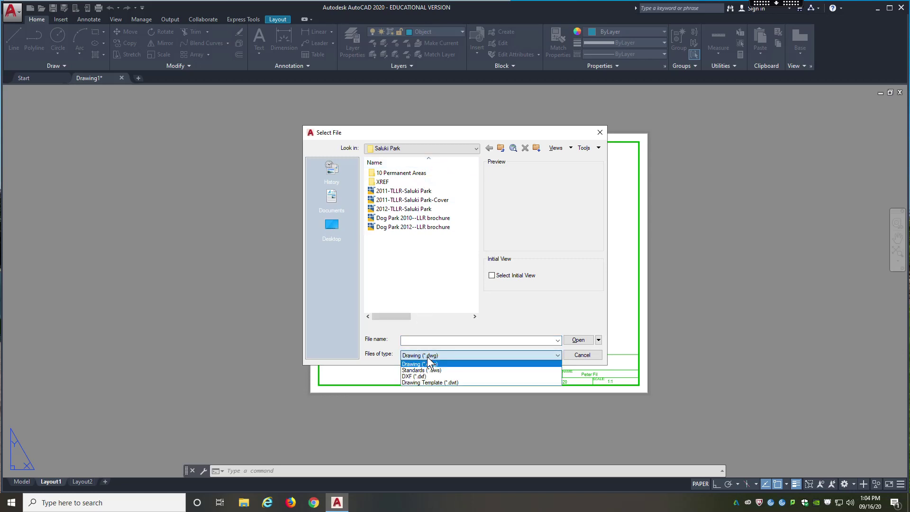
left_click(425, 382)
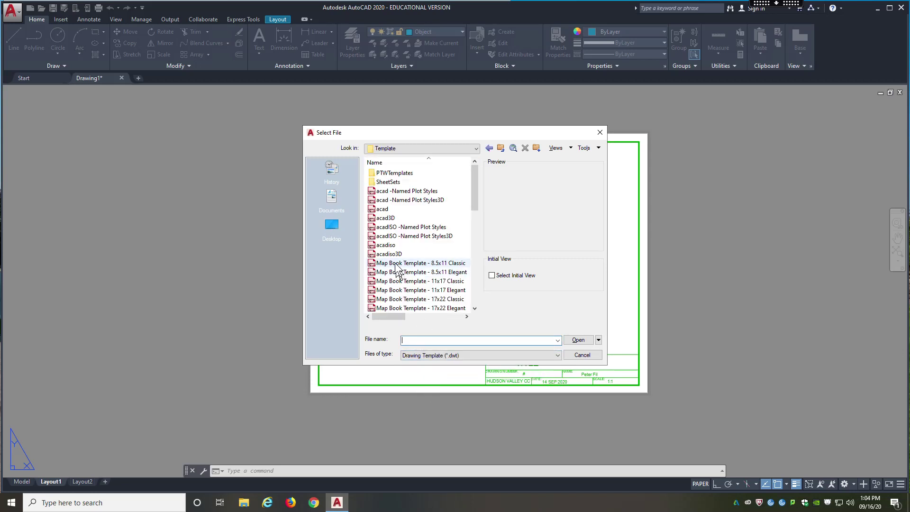
scroll(399, 270, "down", 3)
scroll(398, 270, "down", 2)
scroll(396, 271, "down", 1)
scroll(396, 271, "down", 1)
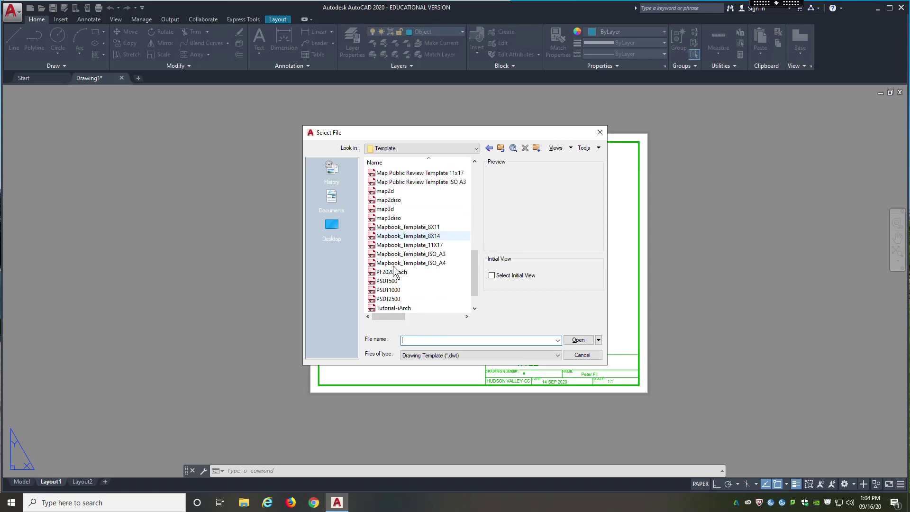
scroll(395, 274, "down", 1)
scroll(397, 263, "down", 2)
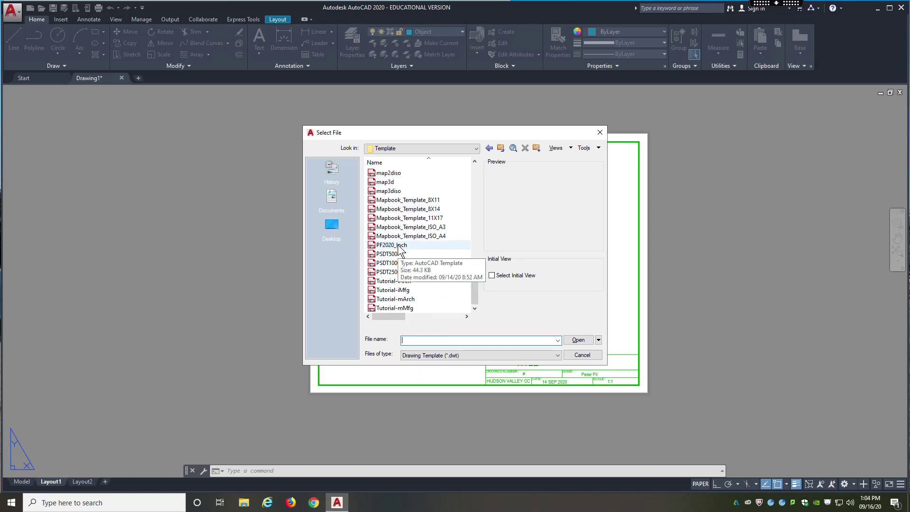
left_click(398, 244)
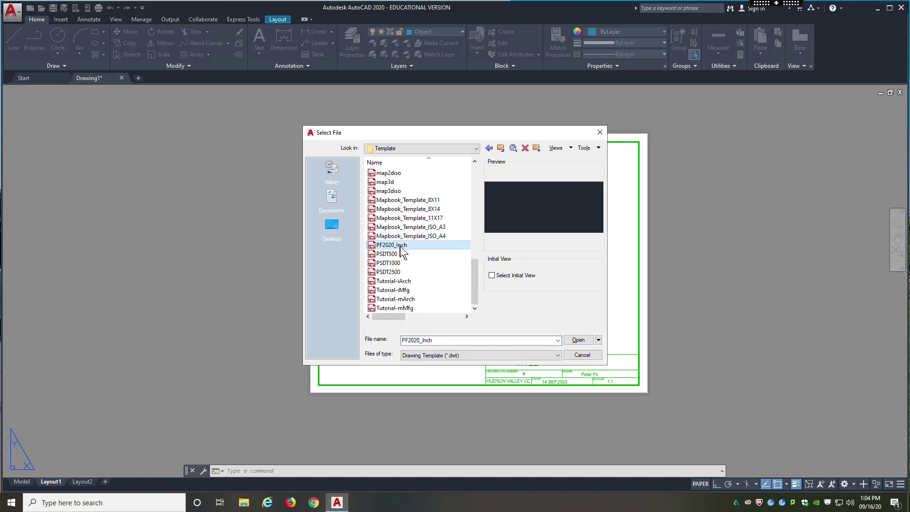
left_click(582, 355)
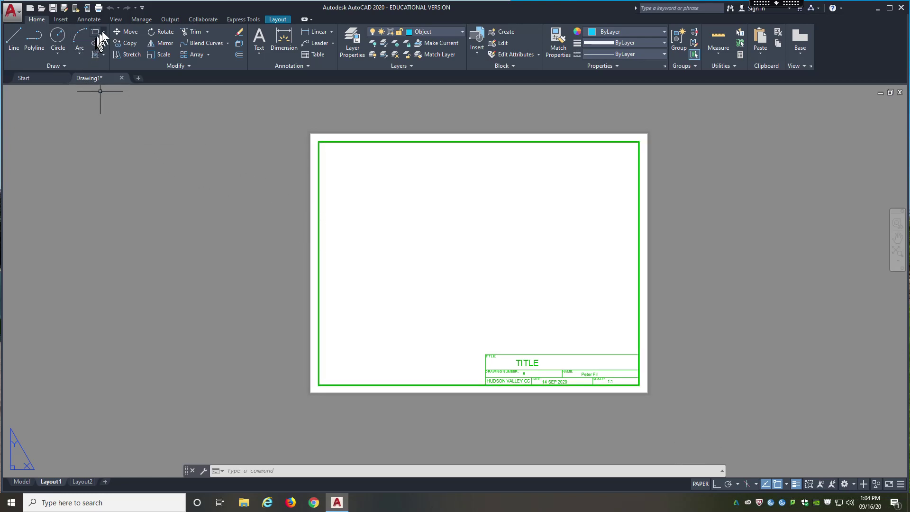
left_click(143, 9)
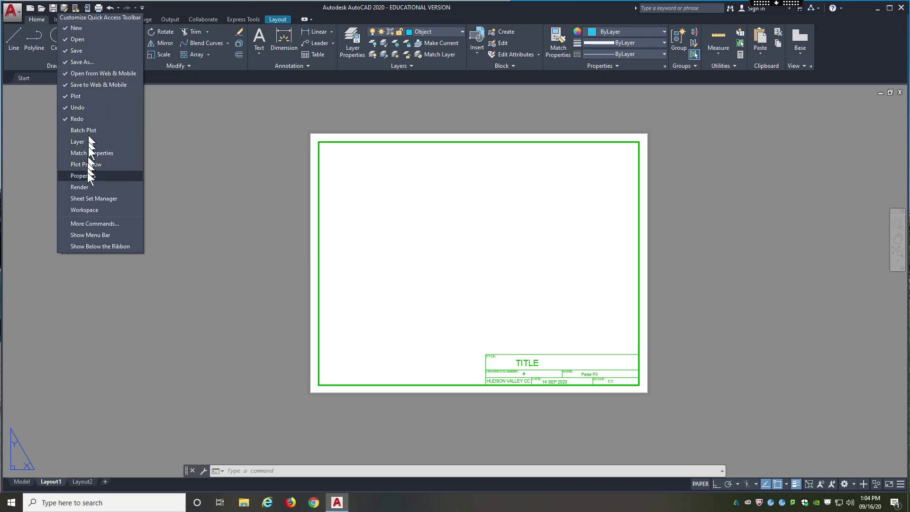
Step: Show the classic menu bar and reach the View menu's Viewports commands
left_click(96, 235)
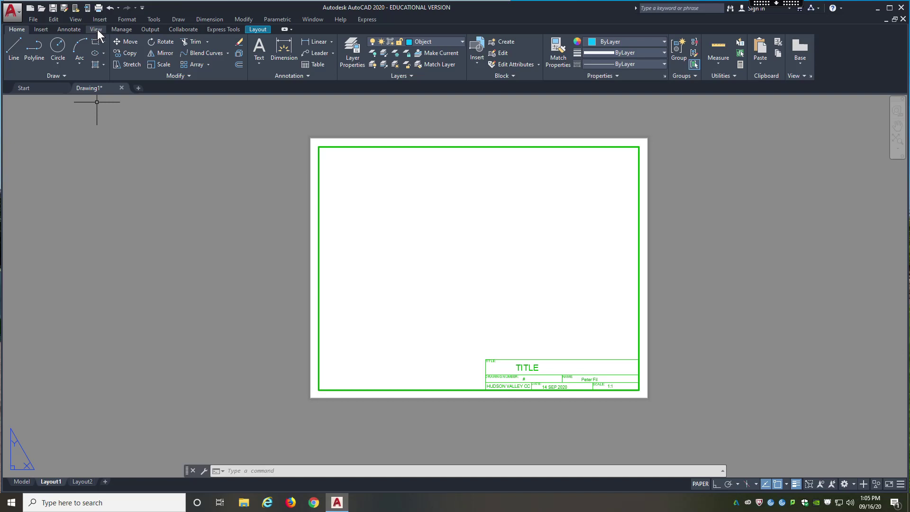
left_click(75, 19)
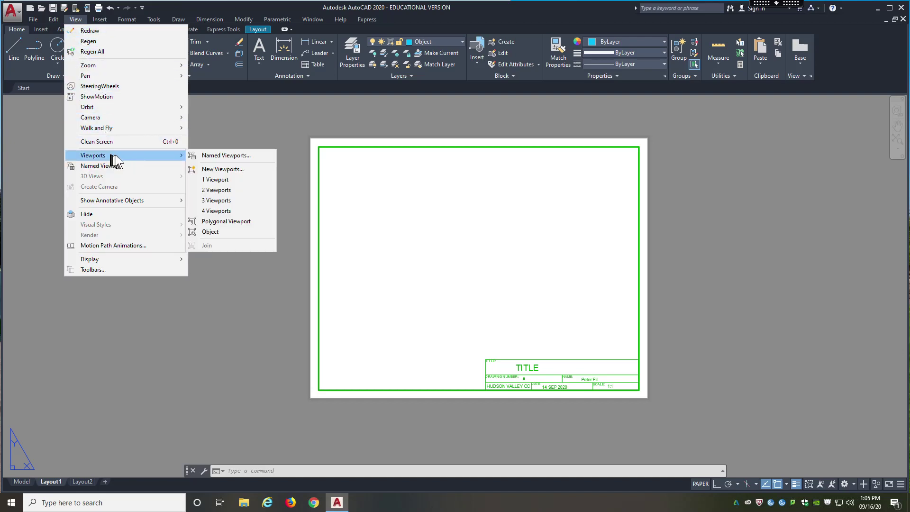
mouse_move(92, 155)
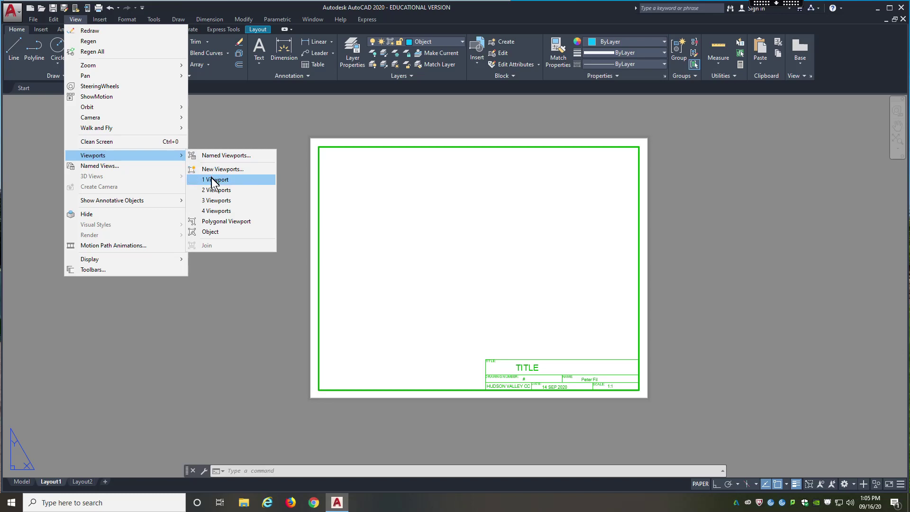
Step: Create a single viewport with -VPORTS from the border's top-left corner to its lower-right corner
left_click(215, 180)
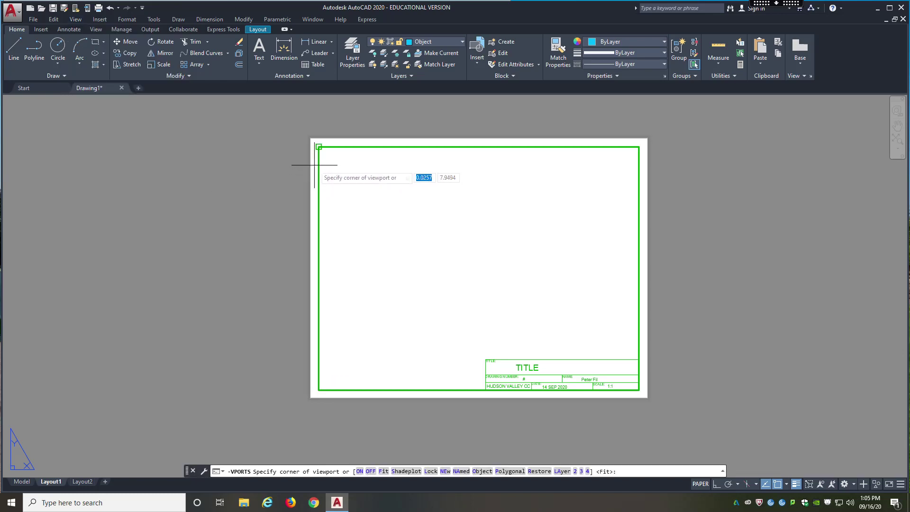
scroll(316, 164, "up", 3)
scroll(327, 163, "up", 2)
scroll(327, 163, "up", 2)
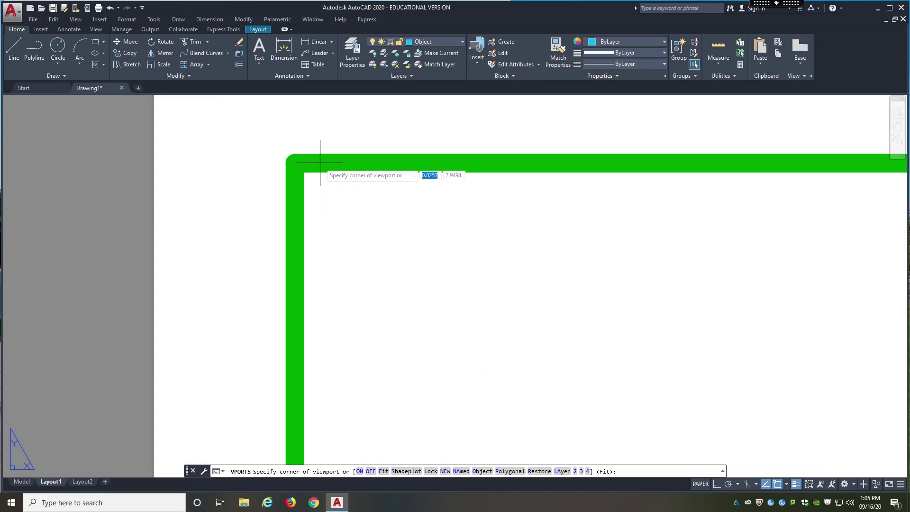
scroll(319, 159, "up", 1)
scroll(291, 147, "up", 2)
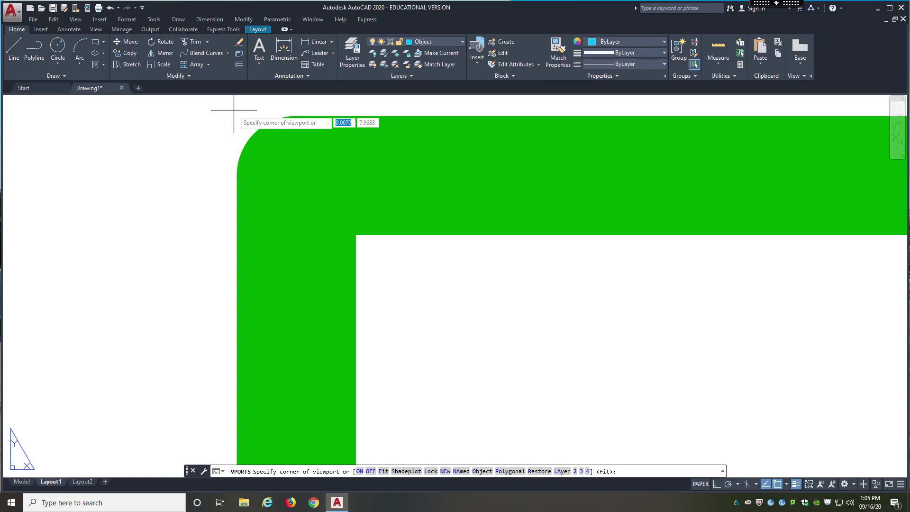
left_click(234, 111)
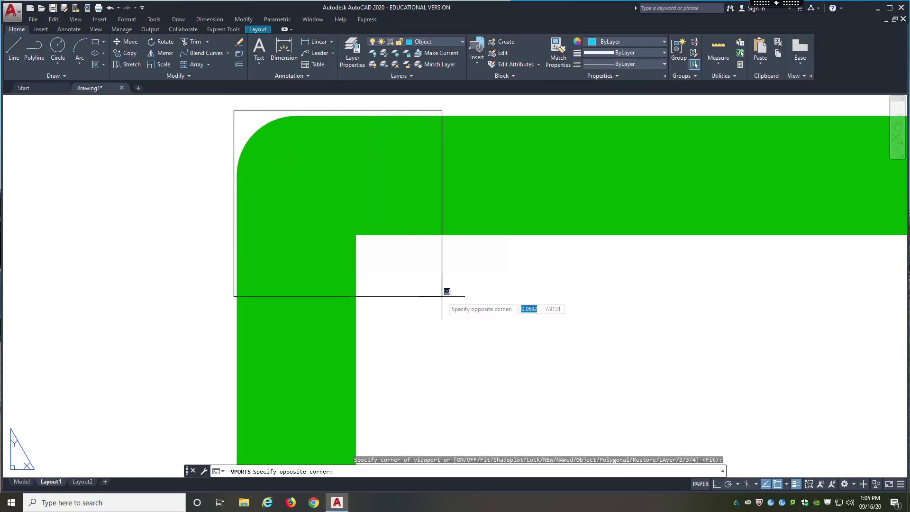
scroll(442, 296, "down", 1)
scroll(360, 247, "down", 2)
scroll(396, 258, "down", 1)
scroll(403, 273, "down", 1)
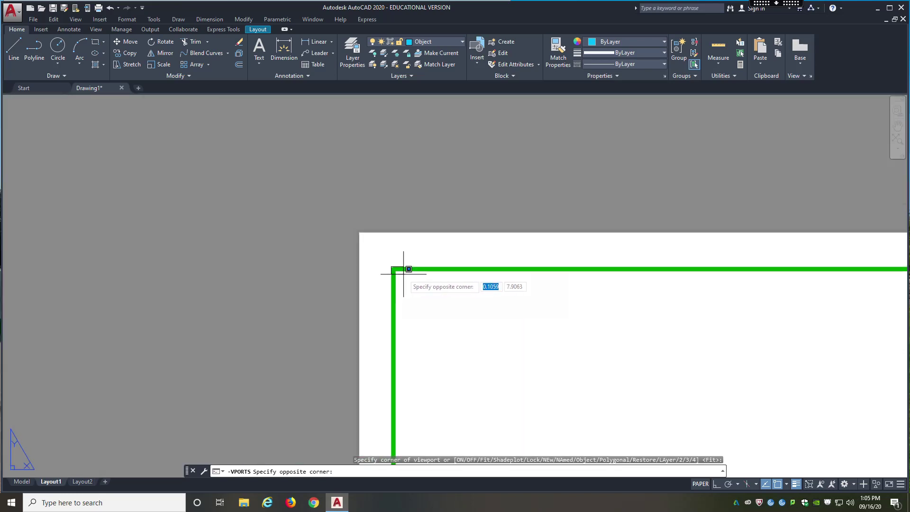
scroll(430, 287, "down", 1)
mouse_move(466, 315)
middle_mouse_down()
mouse_move(286, 217)
mouse_move(276, 198)
middle_mouse_up()
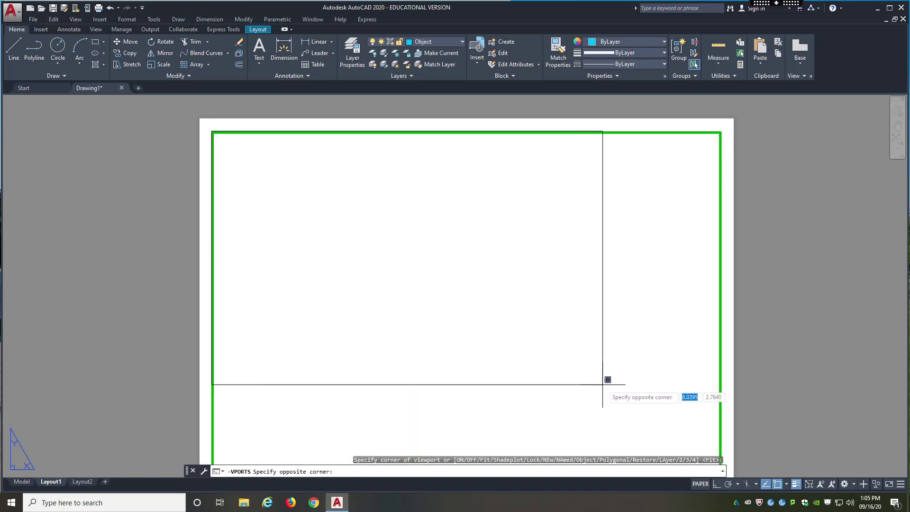
mouse_move(607, 378)
middle_mouse_down()
mouse_move(559, 306)
mouse_move(540, 251)
middle_mouse_up()
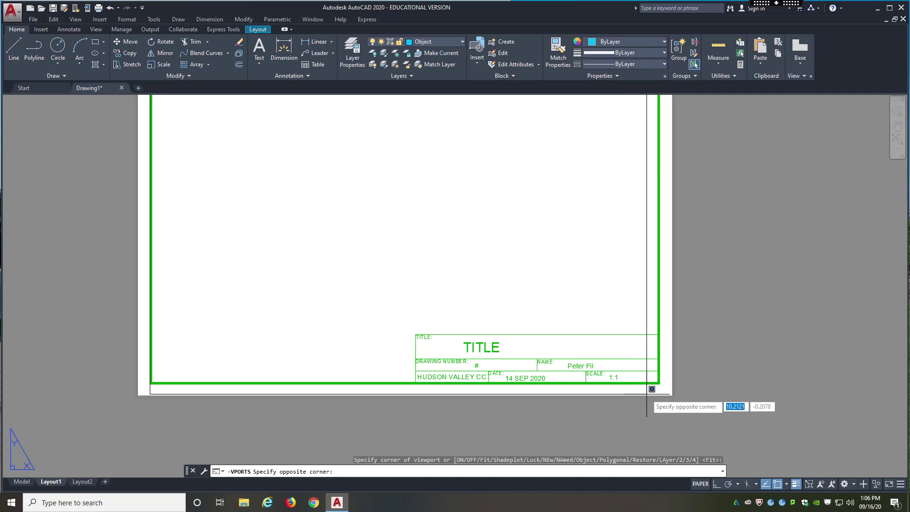
scroll(651, 388, "up", 3)
scroll(671, 376, "up", 2)
scroll(678, 369, "up", 2)
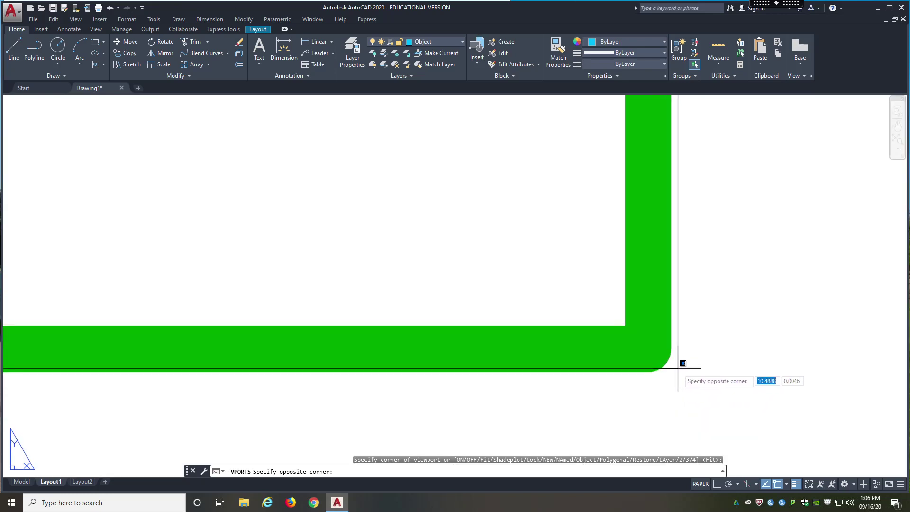
scroll(671, 370, "up", 2)
scroll(663, 372, "up", 2)
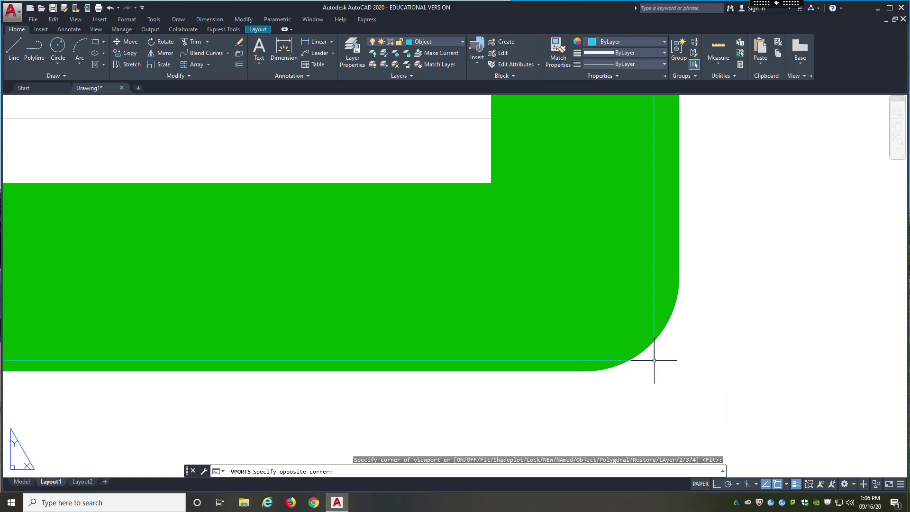
left_click(655, 361)
scroll(757, 377, "down", 3)
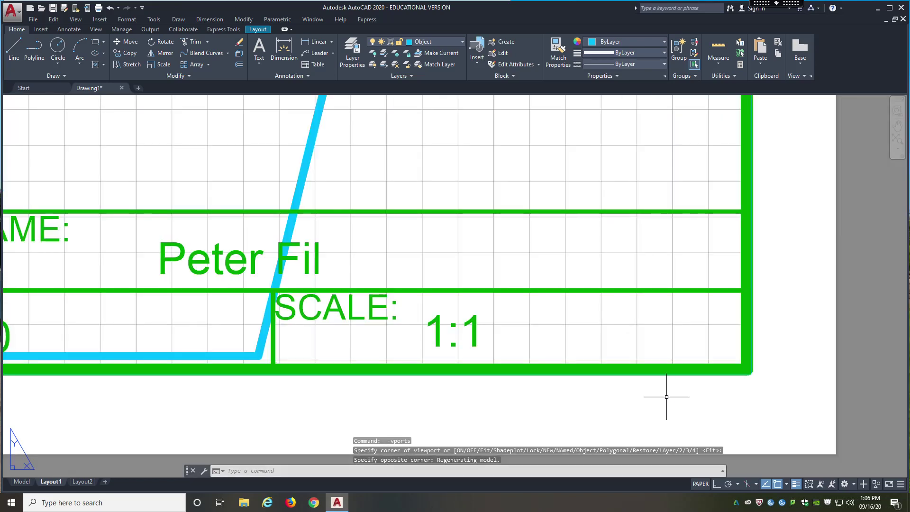
scroll(670, 396, "down", 2)
scroll(629, 406, "down", 5)
scroll(510, 276, "down", 2)
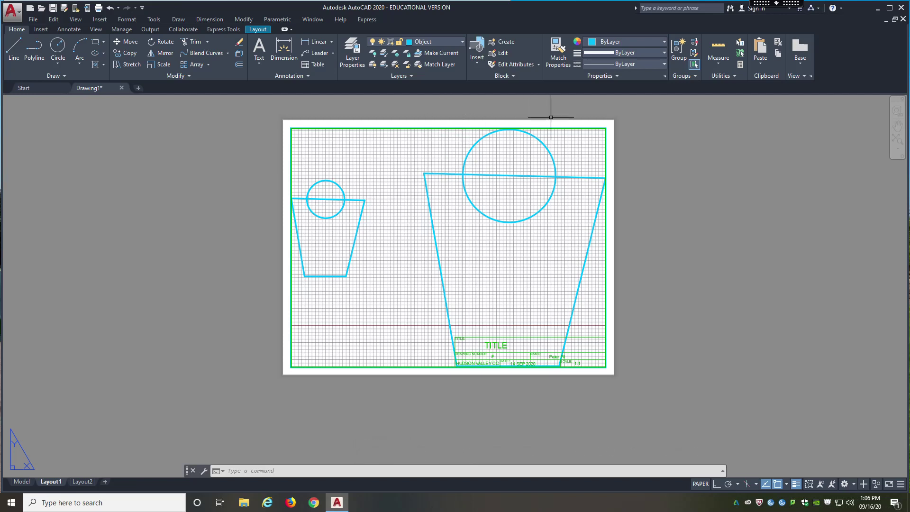
scroll(560, 112, "up", 3)
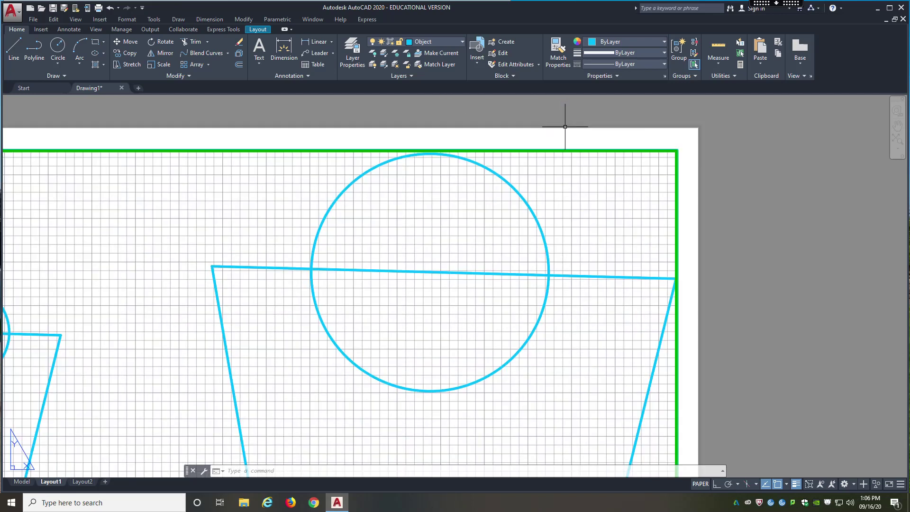
scroll(580, 145, "down", 4)
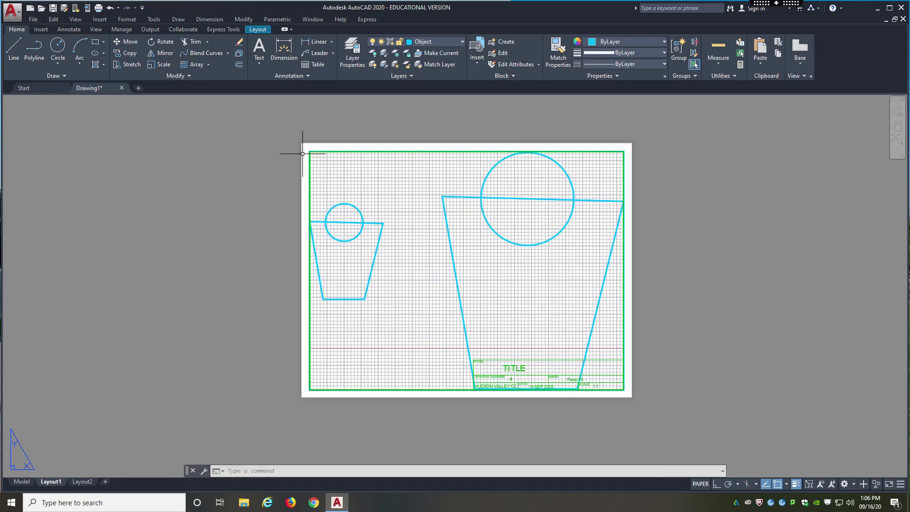
scroll(301, 147, "up", 2)
scroll(312, 158, "up", 4)
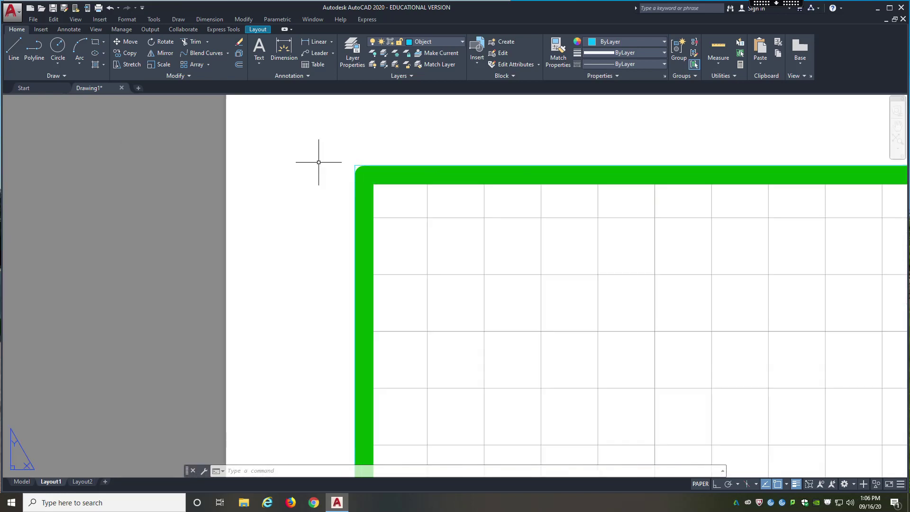
scroll(321, 163, "up", 5)
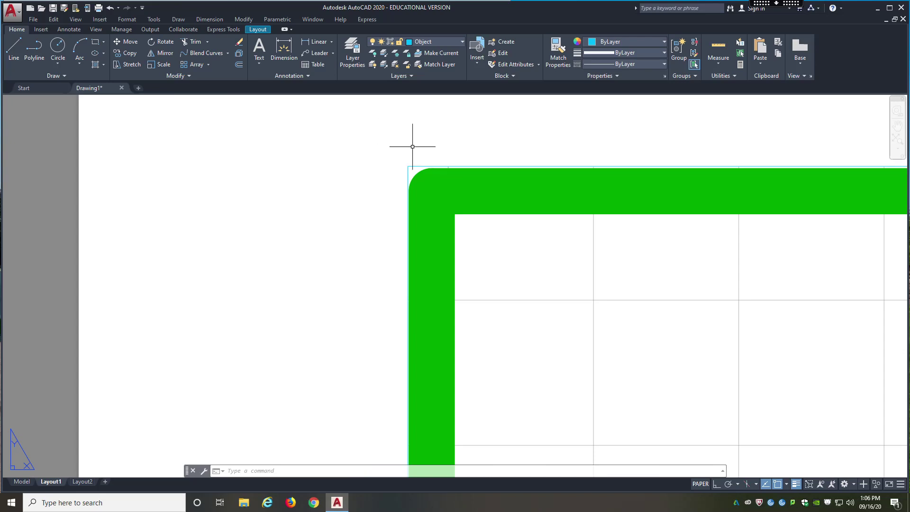
Step: Move the new viewport onto the VP layer and deselect it
left_click(411, 166)
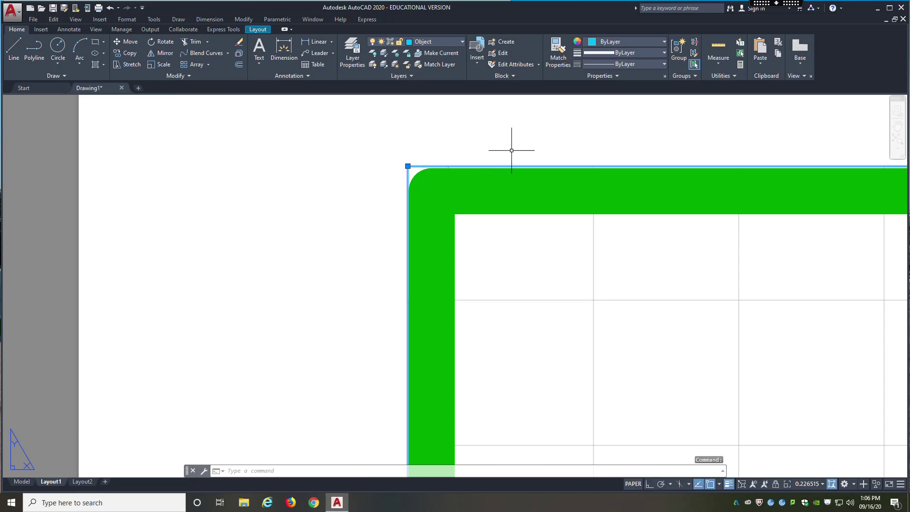
left_click(423, 41)
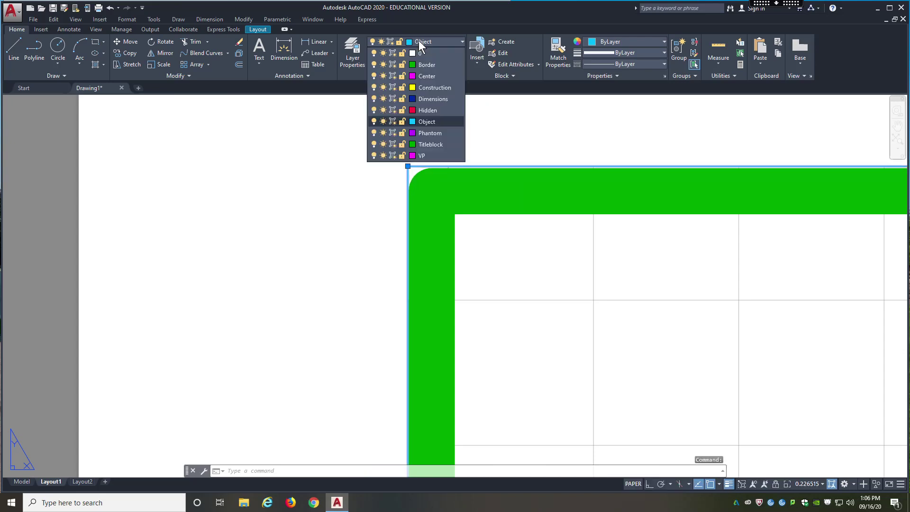
left_click(423, 156)
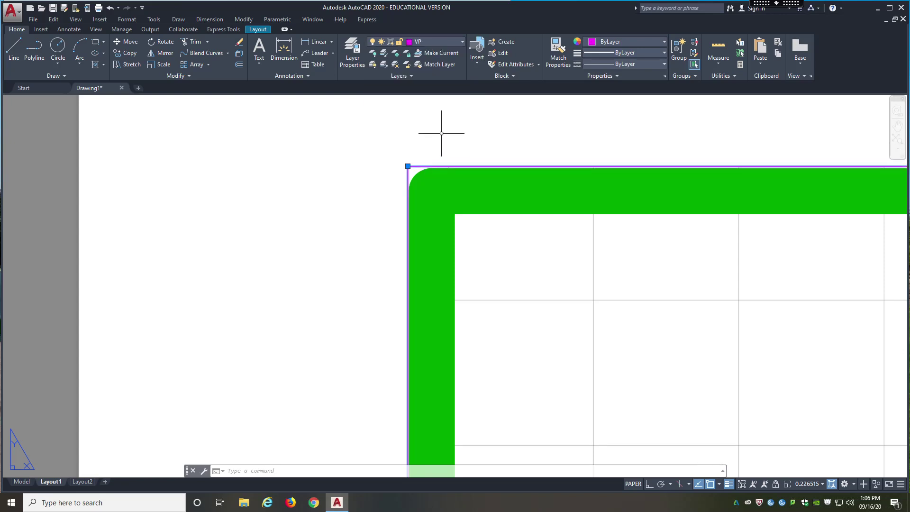
key("Escape")
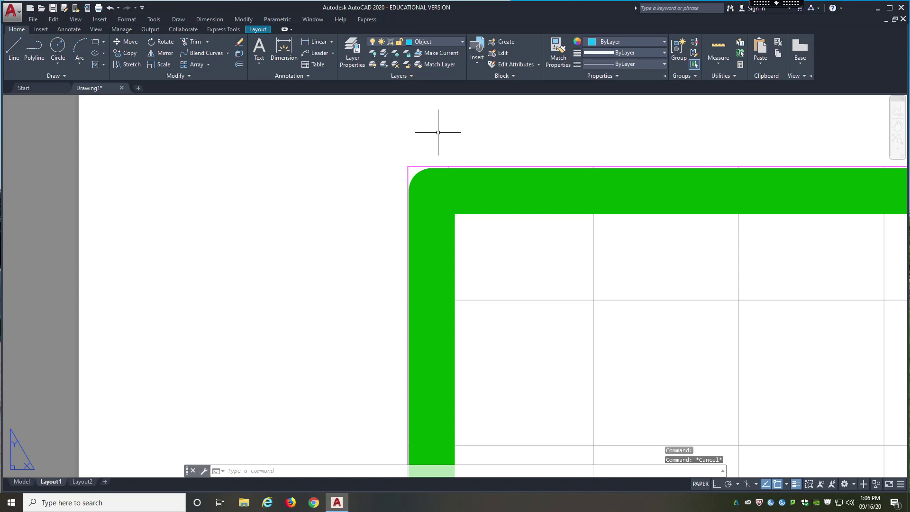
scroll(354, 148, "down", 2)
scroll(358, 163, "down", 3)
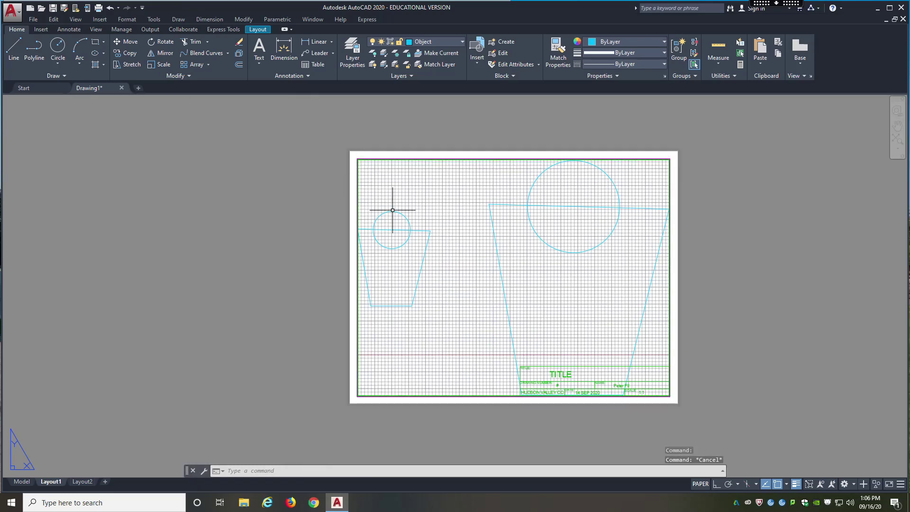
Step: Activate model space inside the viewport and switch its grid off
double_click(482, 270)
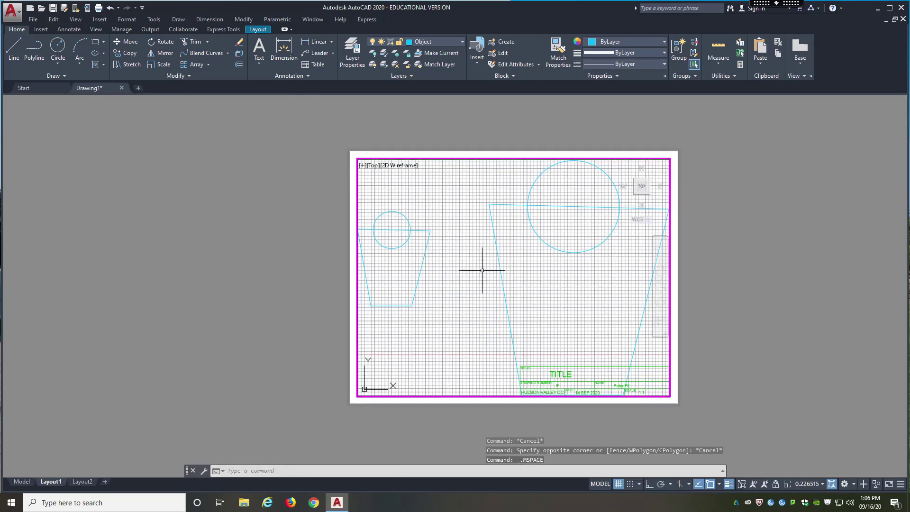
left_click(618, 484)
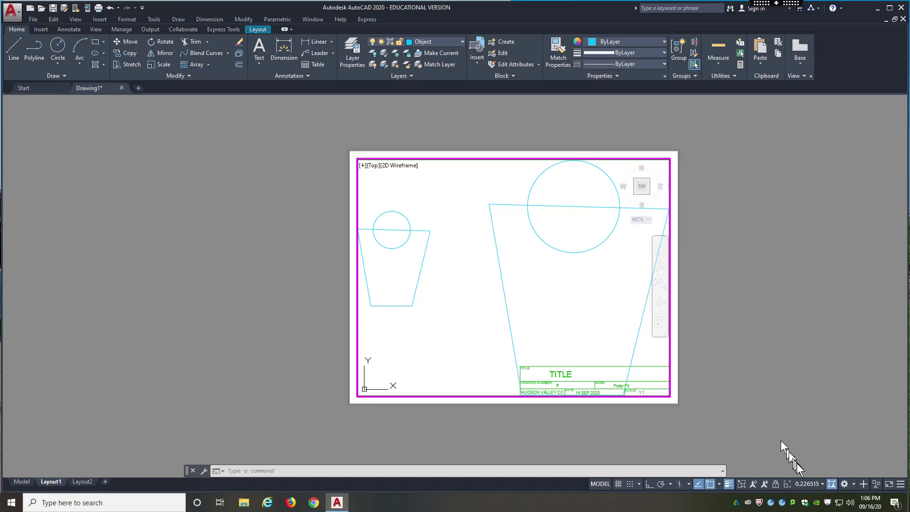
left_click(804, 484)
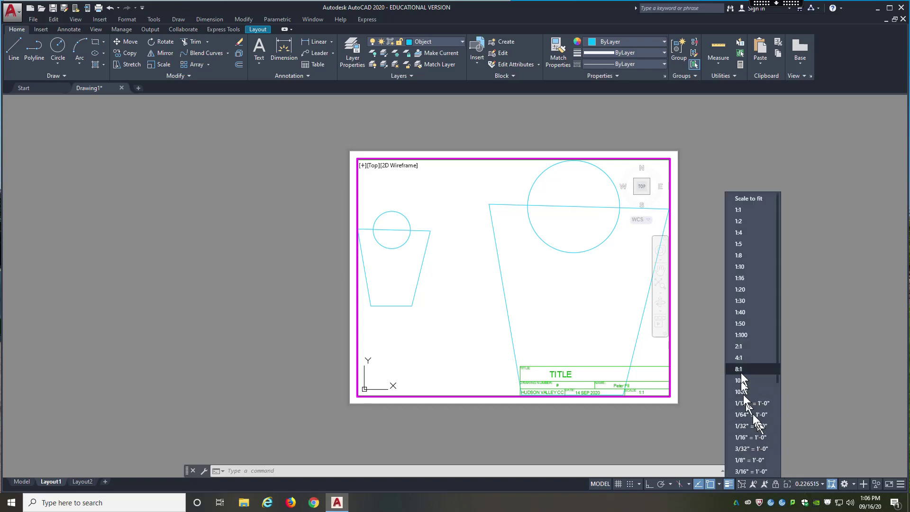
Step: Set the viewport scale to 1:2 then 1:8, and return to paper space
left_click(735, 222)
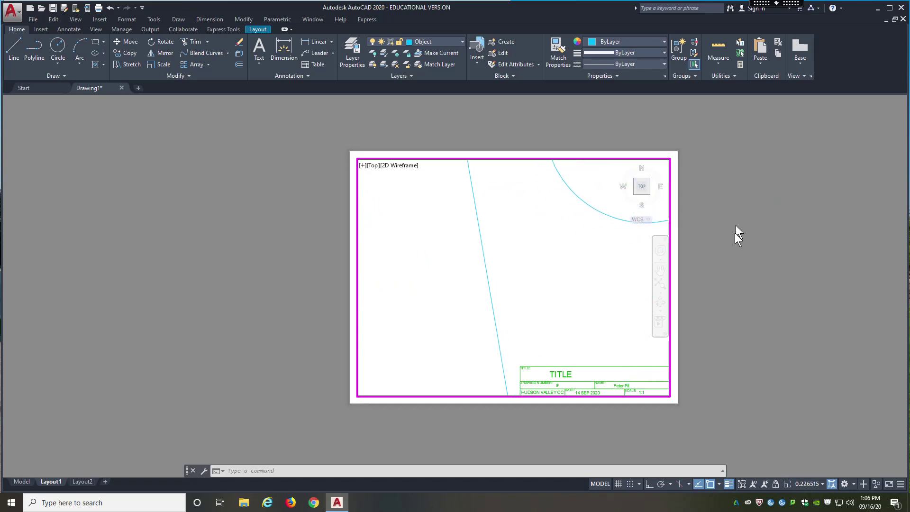
left_click(814, 483)
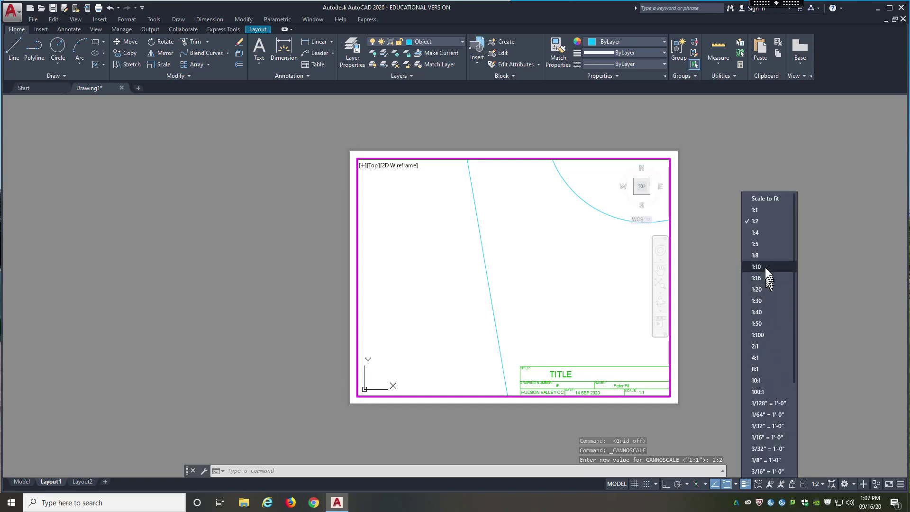
left_click(764, 254)
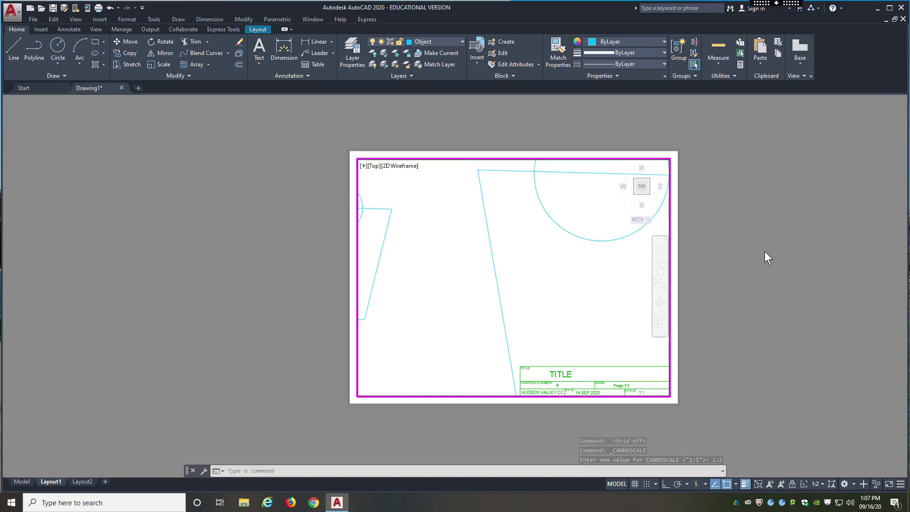
double_click(735, 285)
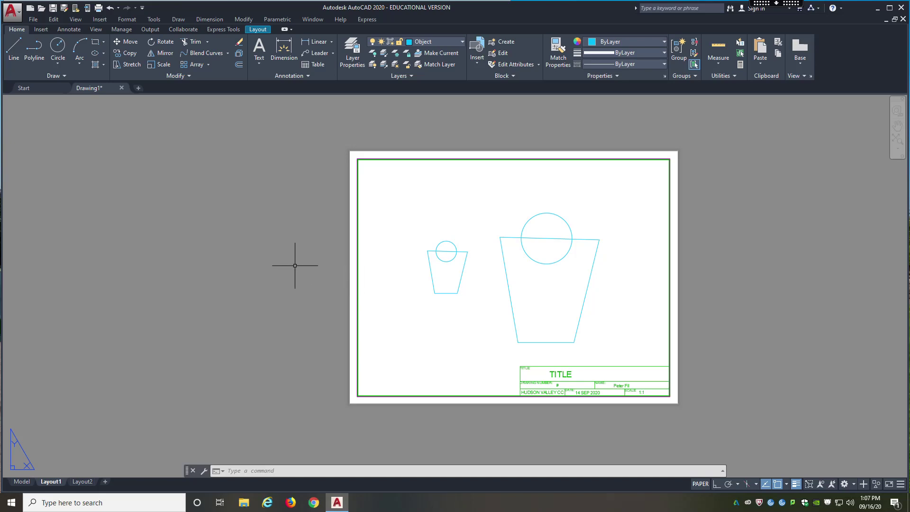
left_click(20, 483)
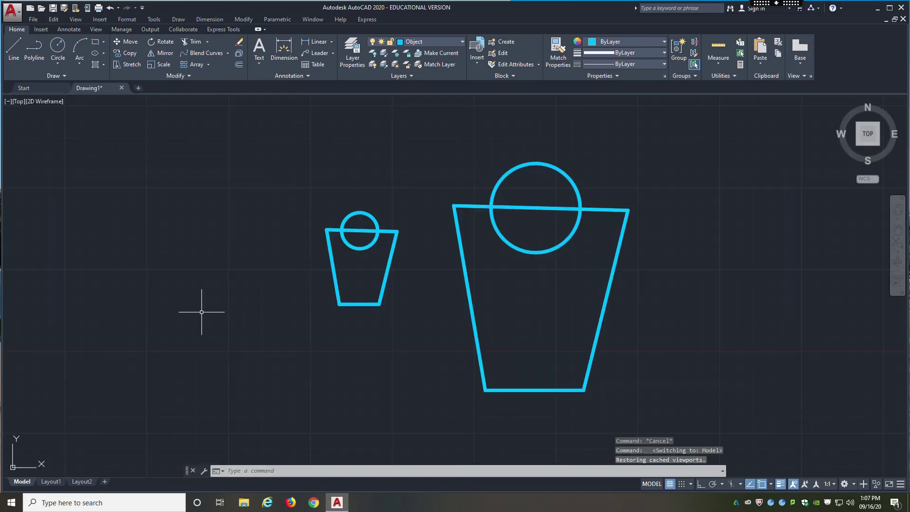
left_click(50, 481)
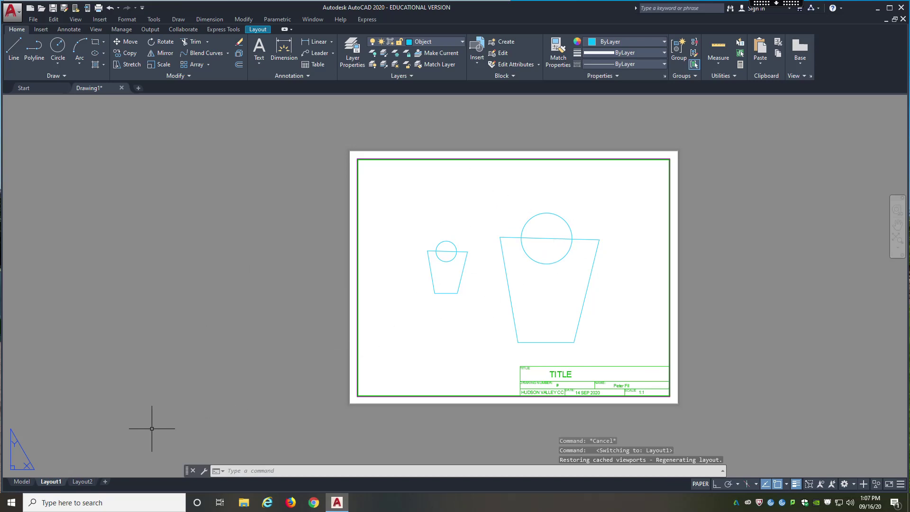
left_click(82, 482)
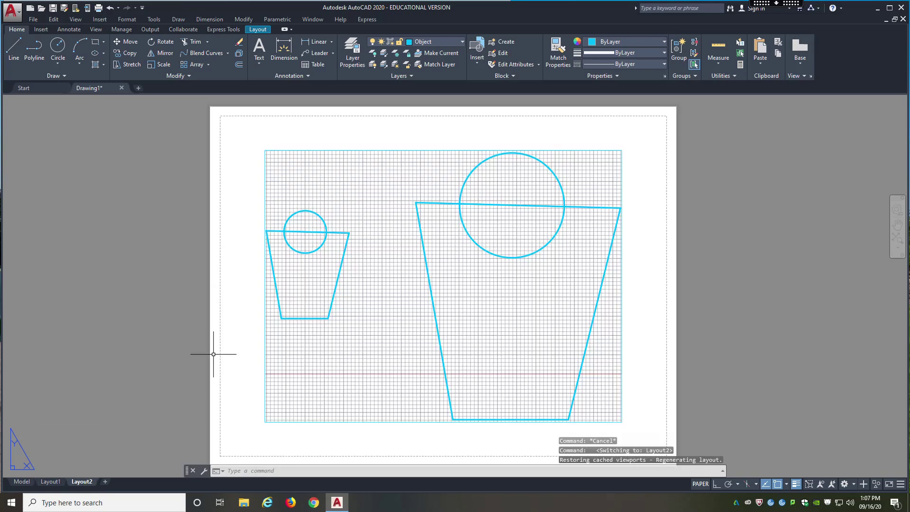
left_click(50, 483)
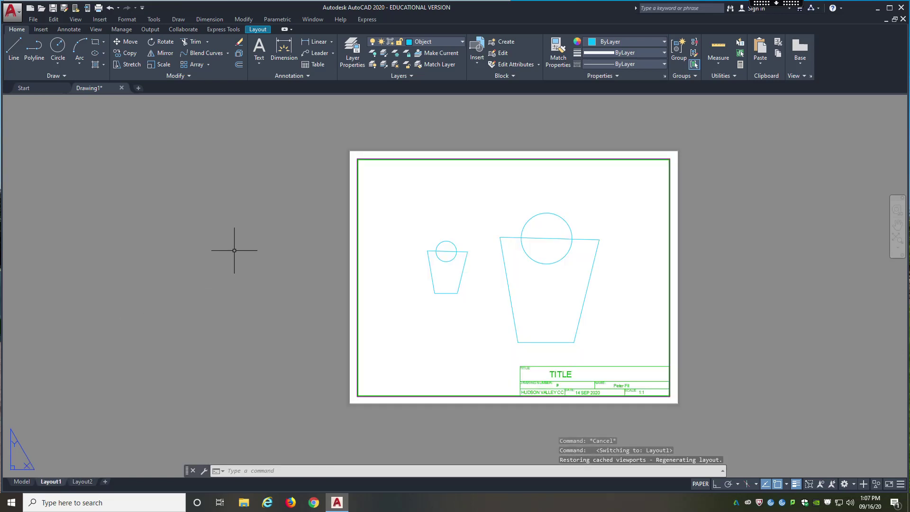